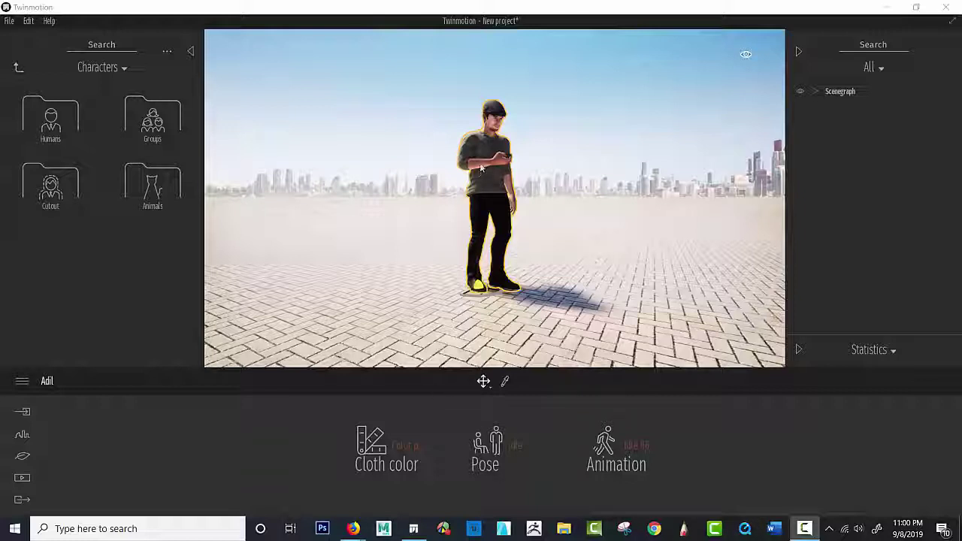
Step: Open the Humans category of the Characters library to find Adil
left_click(32, 130)
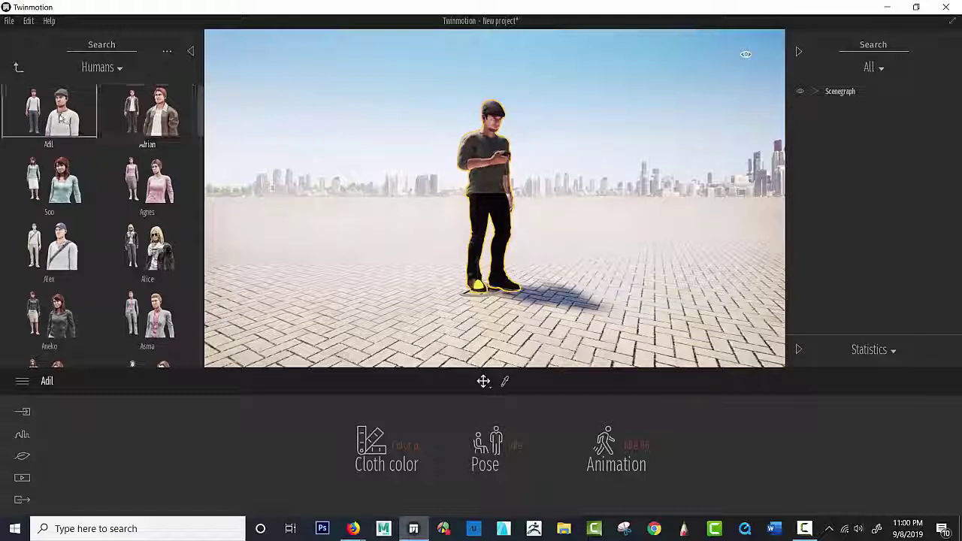
Step: Place a second Adil left of the first and frame both figures together
left_click_drag(60, 121, 346, 297)
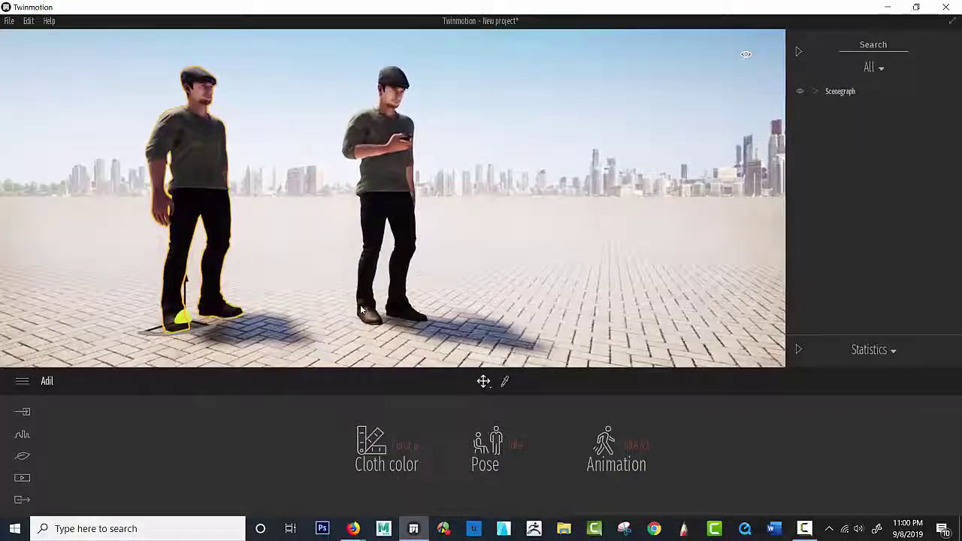
scroll(321, 286, "down", 3)
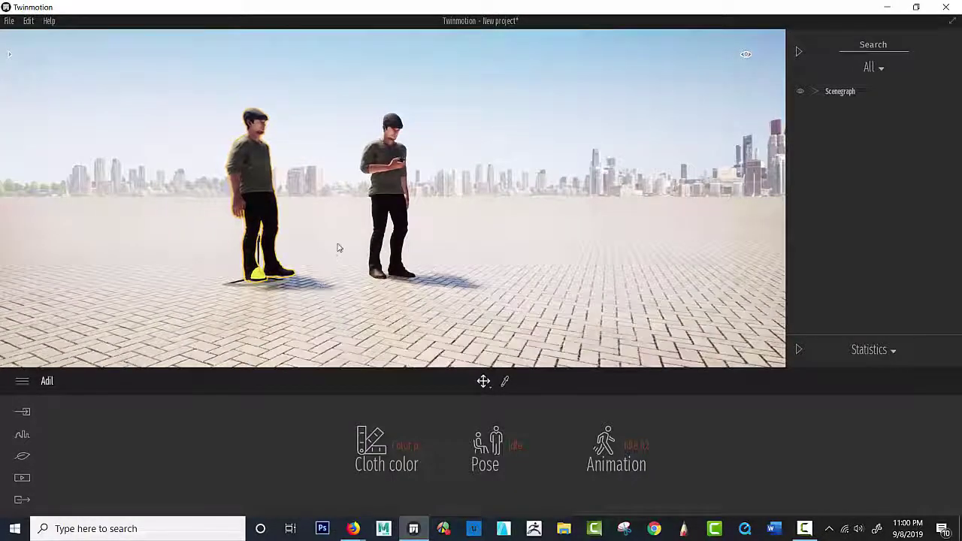
mouse_move(338, 248)
left_mouse_down()
mouse_move(338, 270)
mouse_move(339, 247)
left_mouse_up()
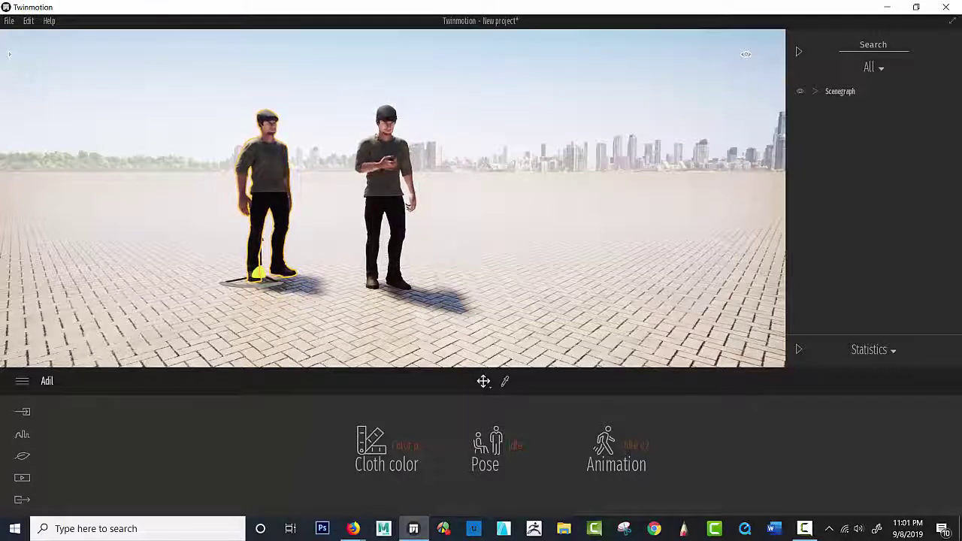
Step: Cycle the left Adil through Sitting, Lying, Speaking and Dancing poses, ending on Idle
left_click(479, 460)
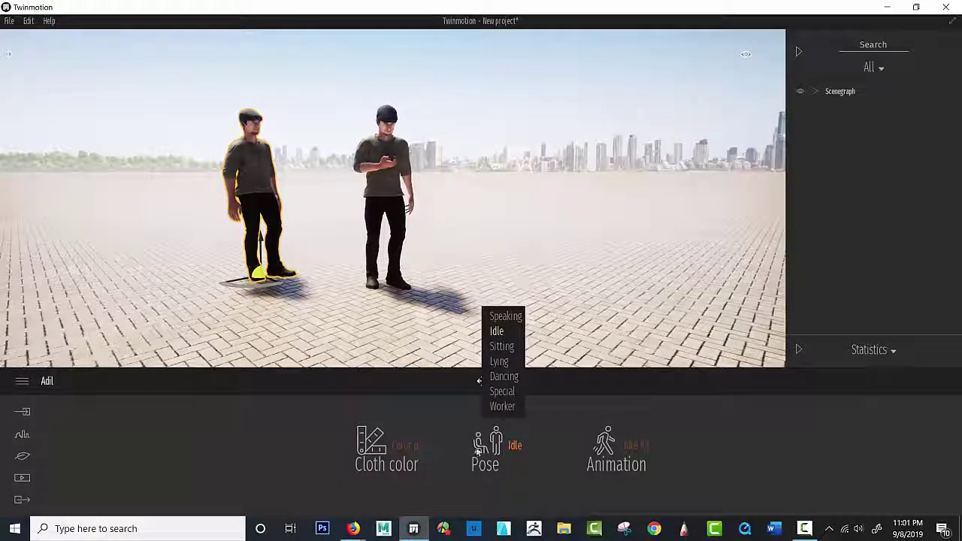
left_click(501, 347)
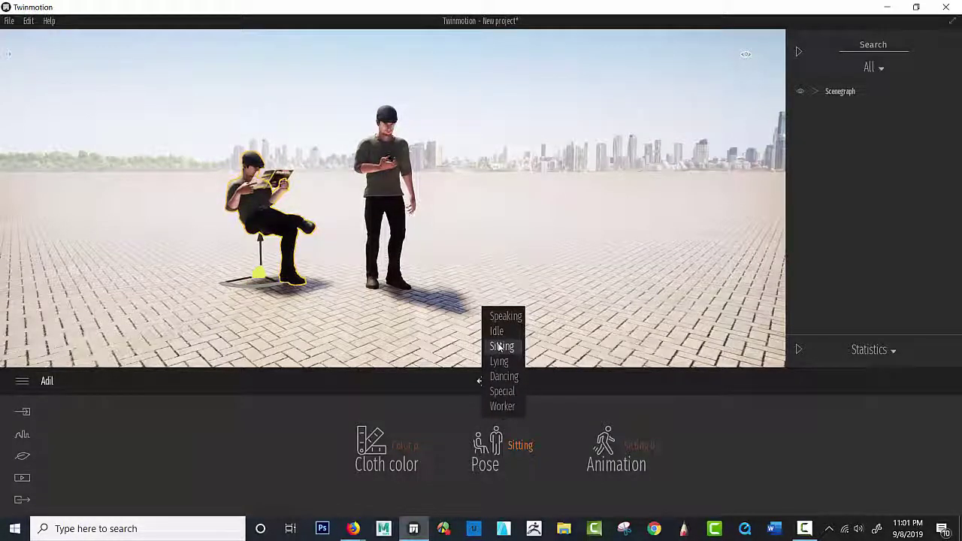
left_click(499, 362)
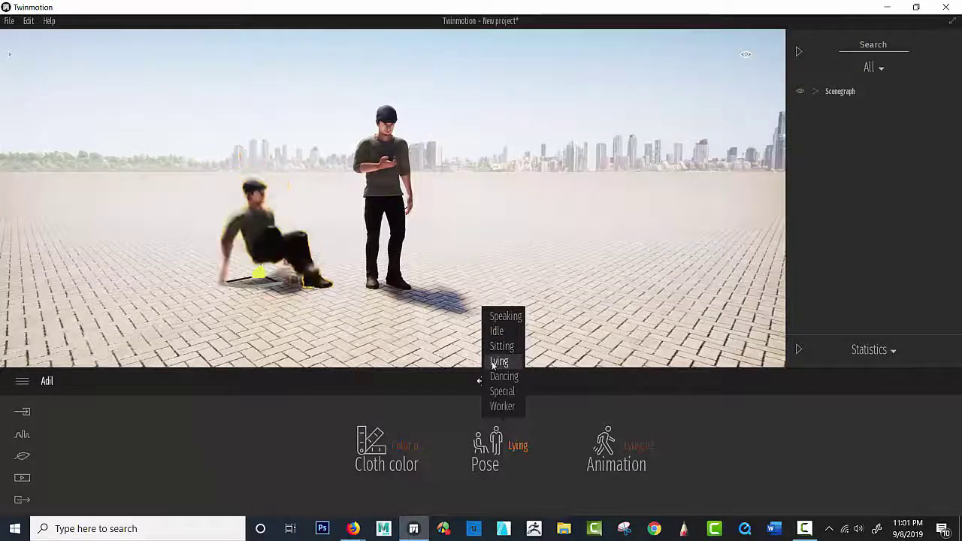
left_click(506, 317)
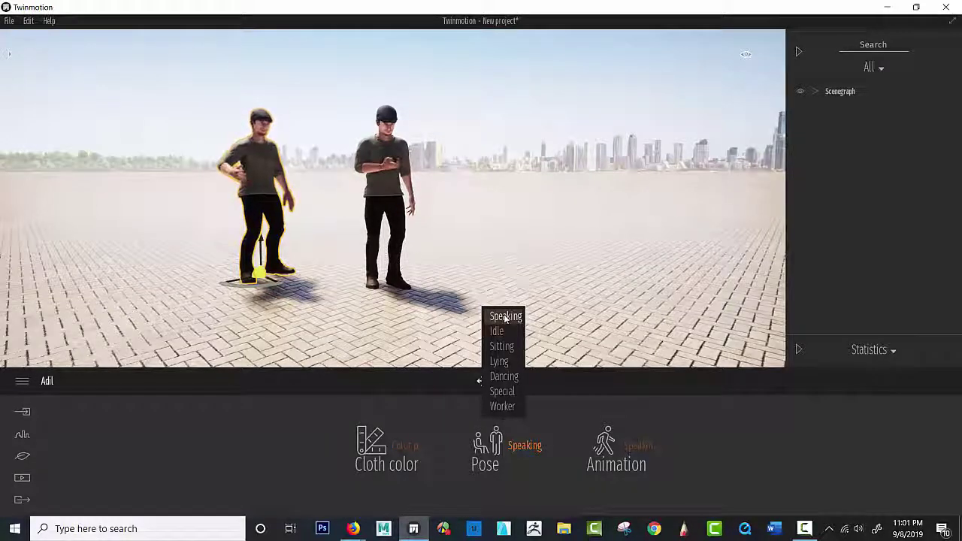
left_click(511, 379)
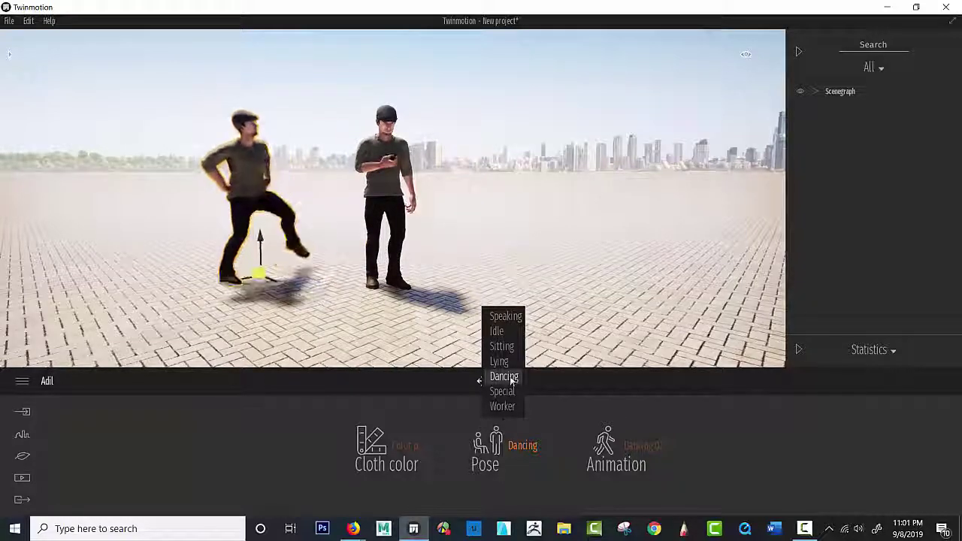
left_click(497, 332)
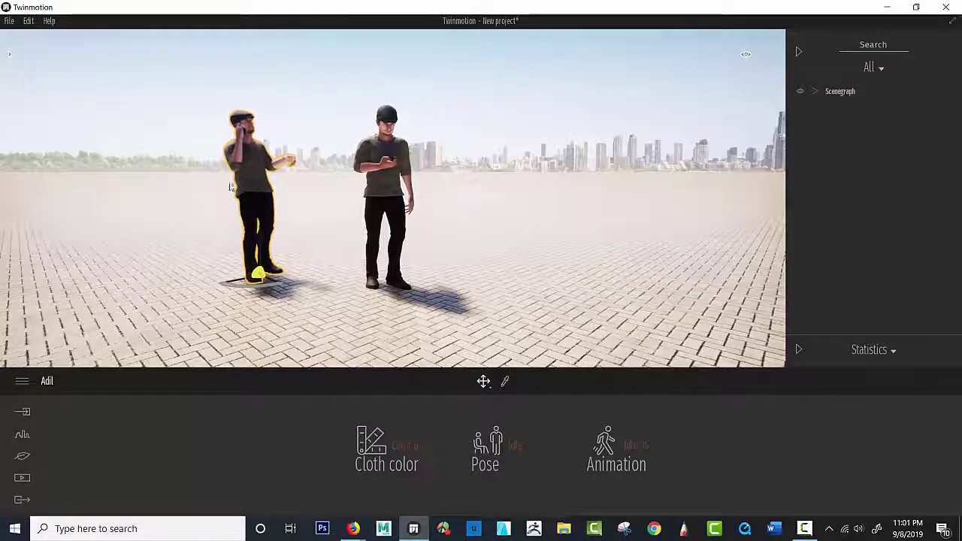
Step: Try cloth color presets on the left Adil, settling on grey Color preset 5
left_click(376, 456)
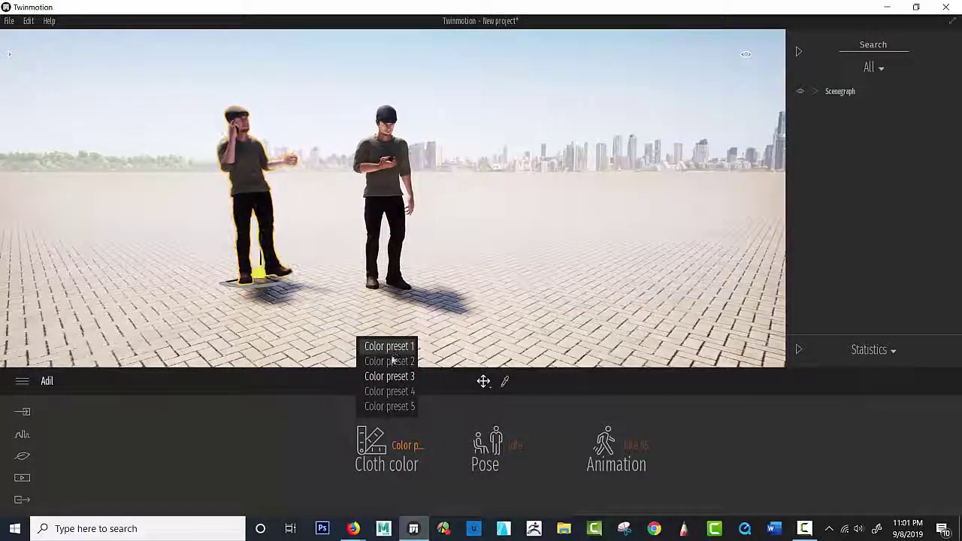
left_click(389, 406)
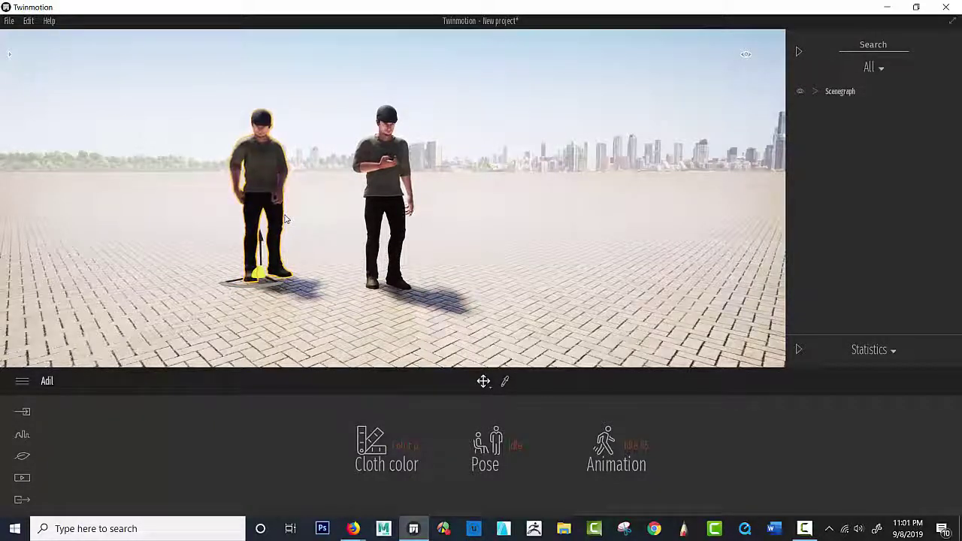
left_click(398, 448)
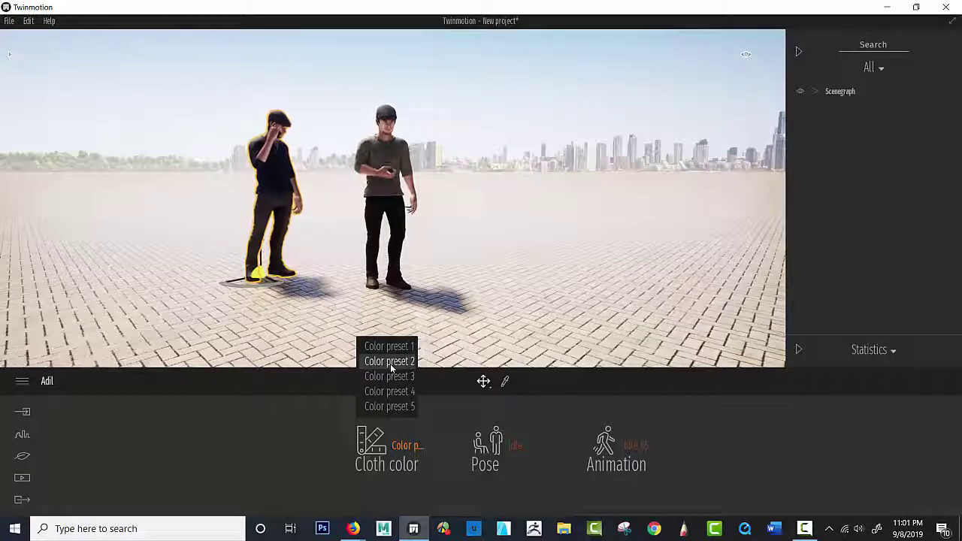
left_click(390, 394)
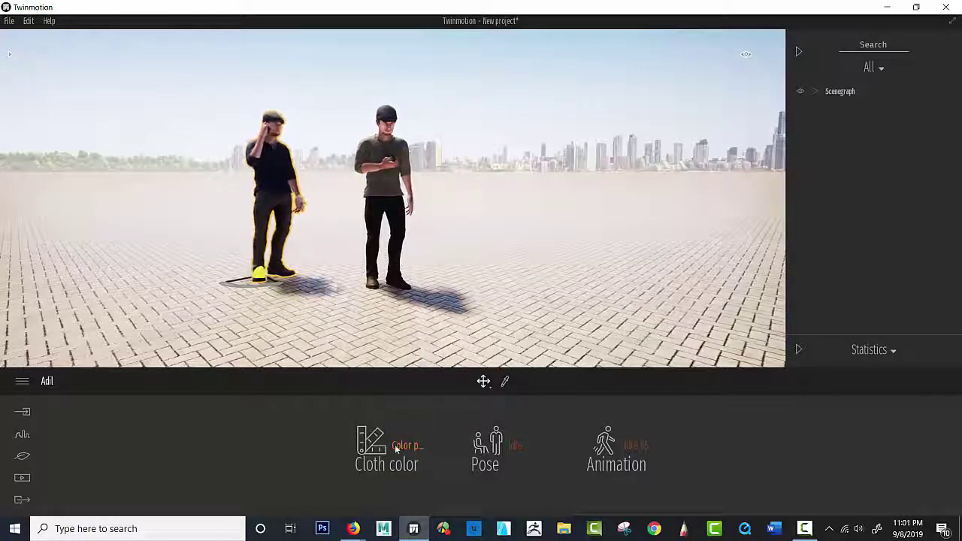
left_click(395, 445)
left_click(388, 409)
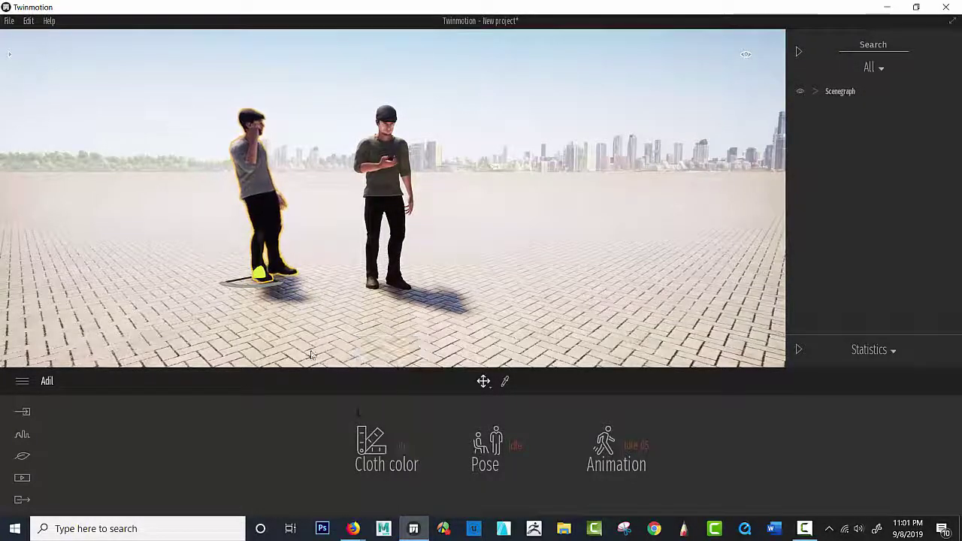
Step: Move the right Adil further right to widen the gap between the two men
left_click_drag(310, 355, 353, 350)
left_click(347, 266)
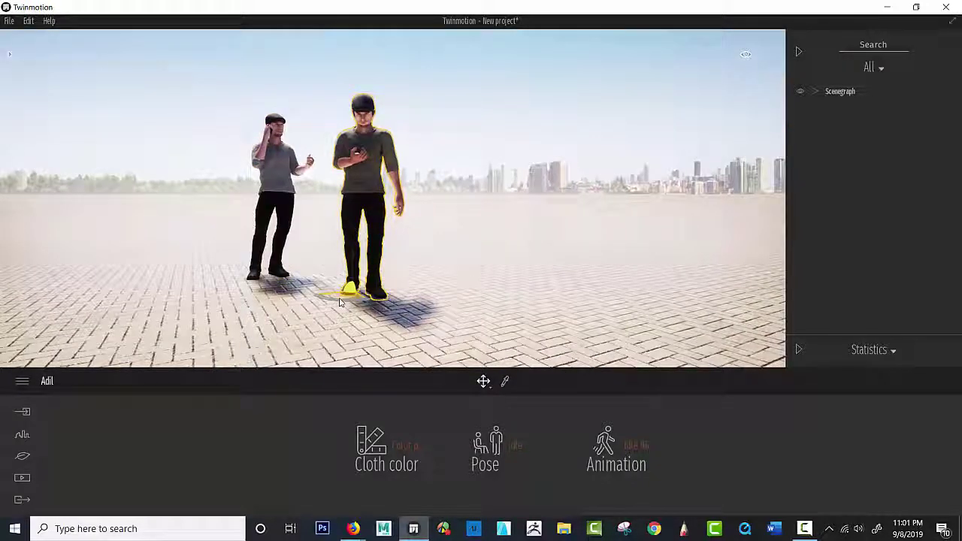
left_click_drag(334, 302, 438, 303)
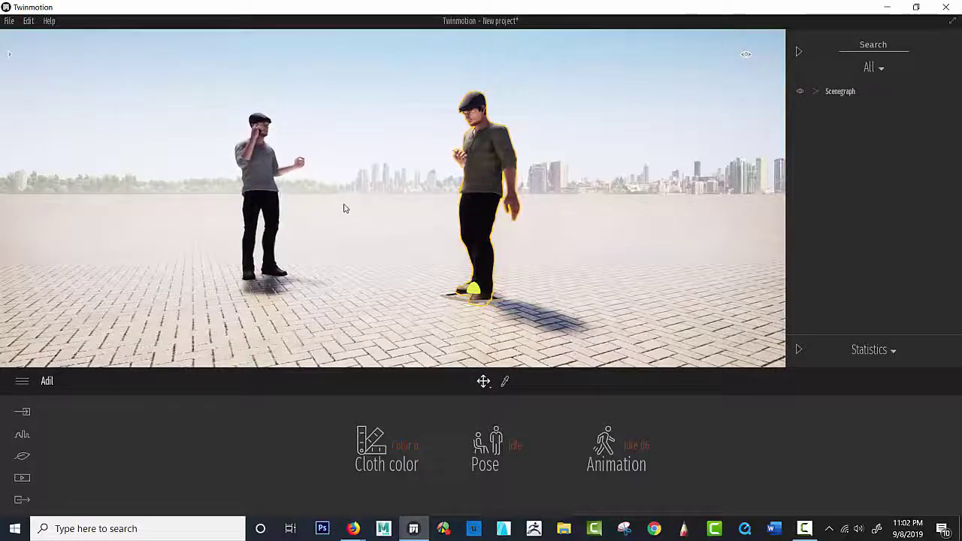
scroll(344, 207, "up", 3)
mouse_move(307, 230)
right_mouse_down()
mouse_move(271, 230)
mouse_move(324, 234)
right_mouse_up()
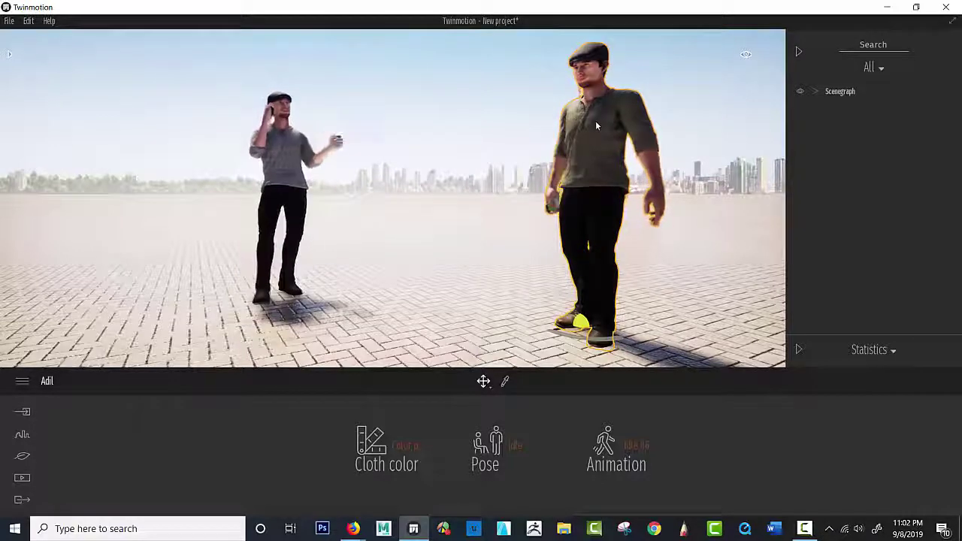
Step: Try Worker, piano-player Special and Dancing poses on the right Adil, ending on Idle
left_click(489, 440)
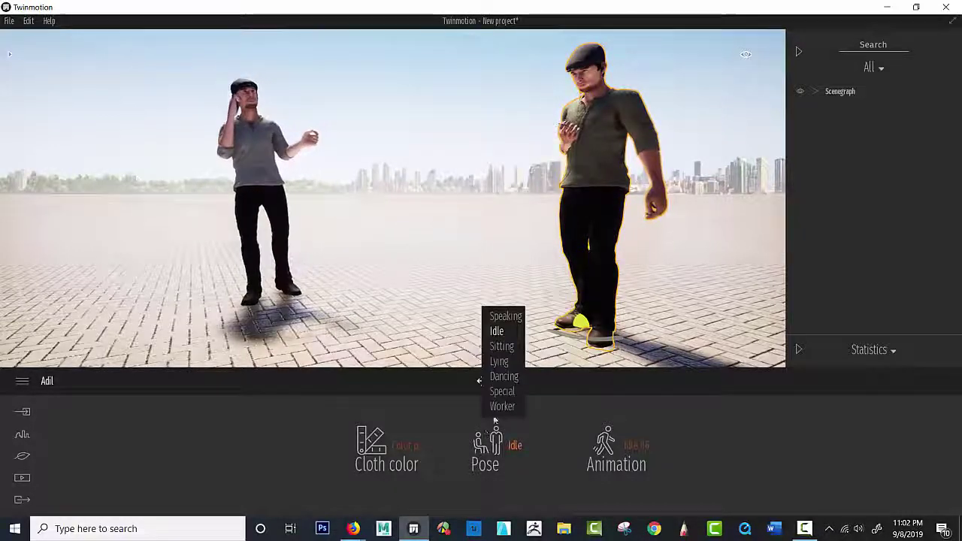
left_click(502, 407)
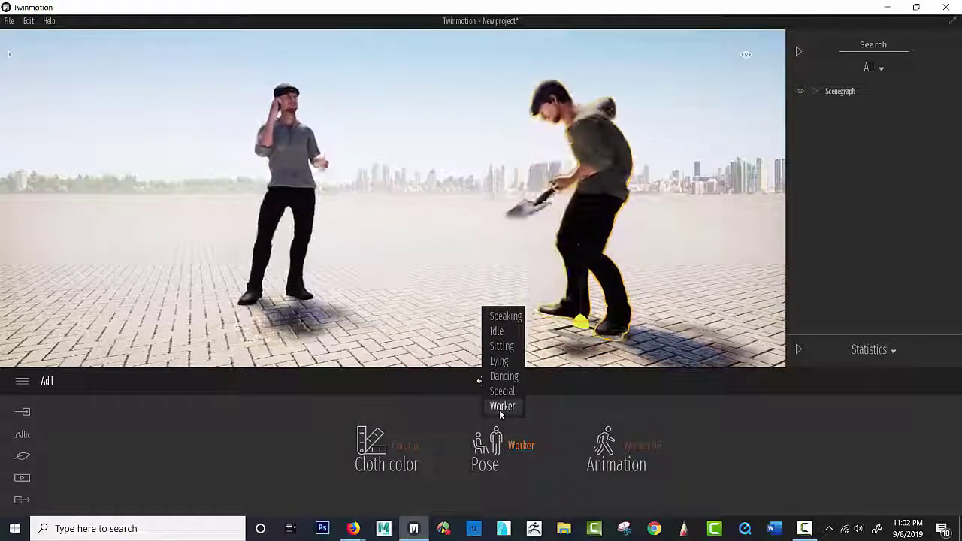
left_click(502, 392)
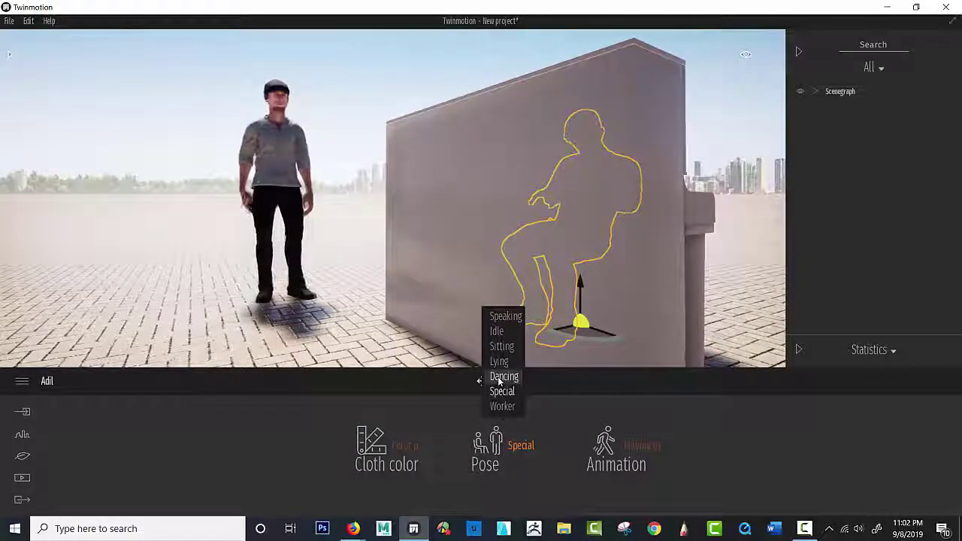
left_click(500, 378)
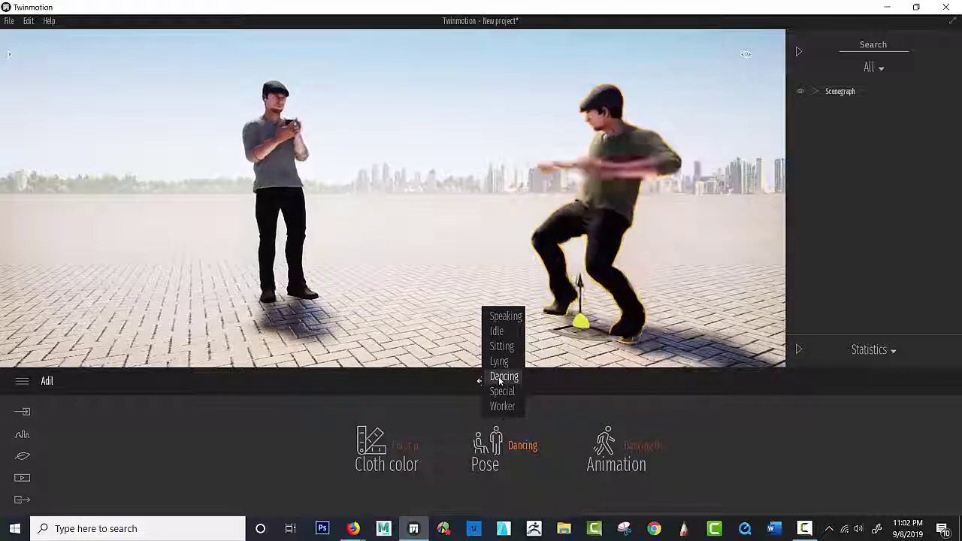
left_click(496, 332)
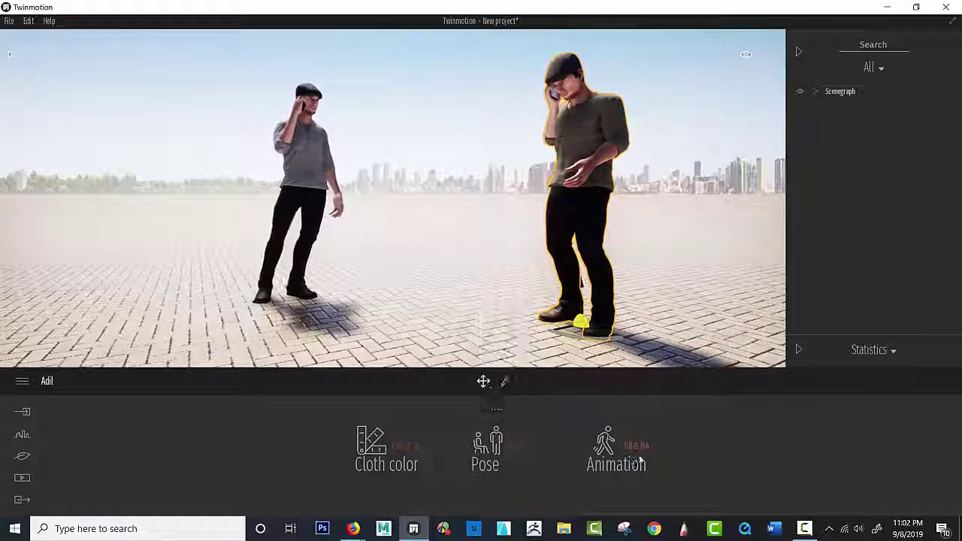
Step: Try idle animations 01 to 05 on the right Adil, settling on Idle 06
left_click(625, 442)
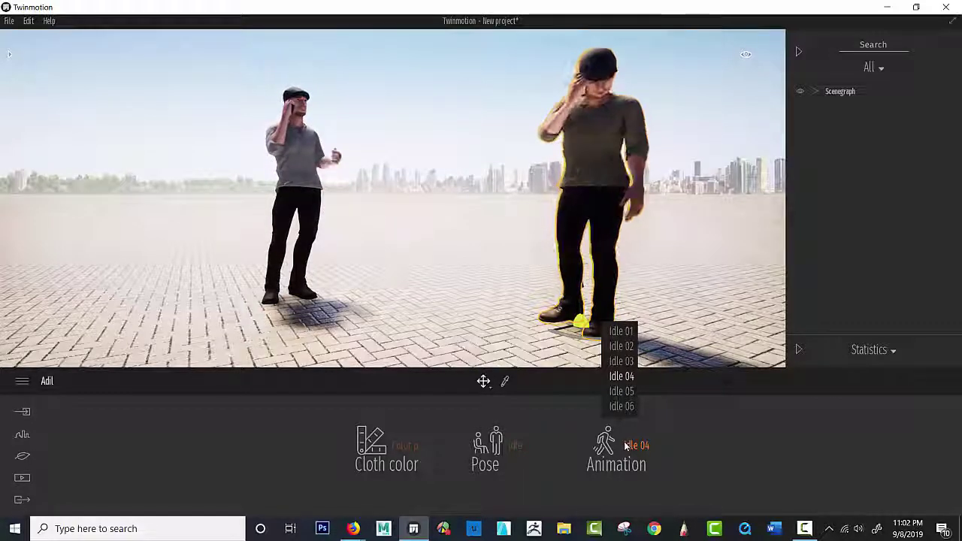
left_click(618, 333)
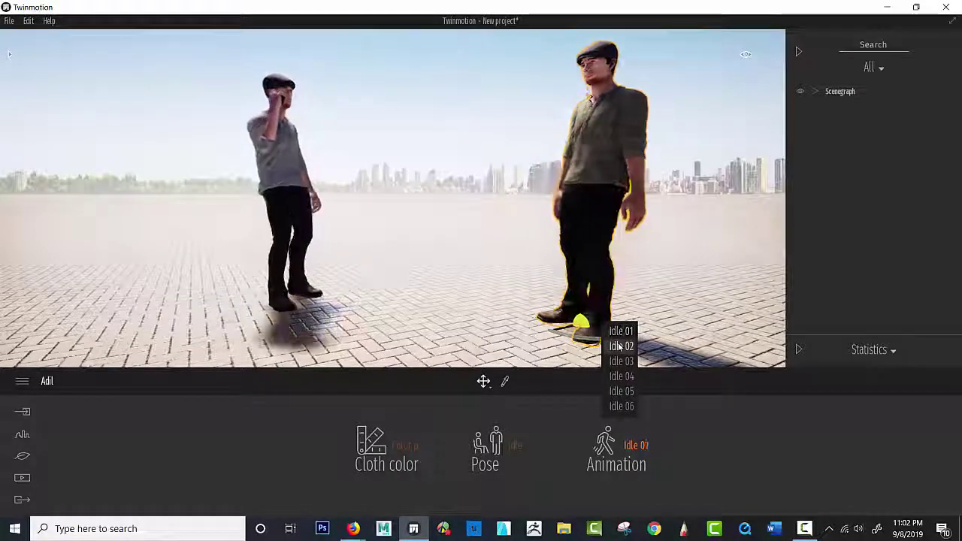
left_click(619, 346)
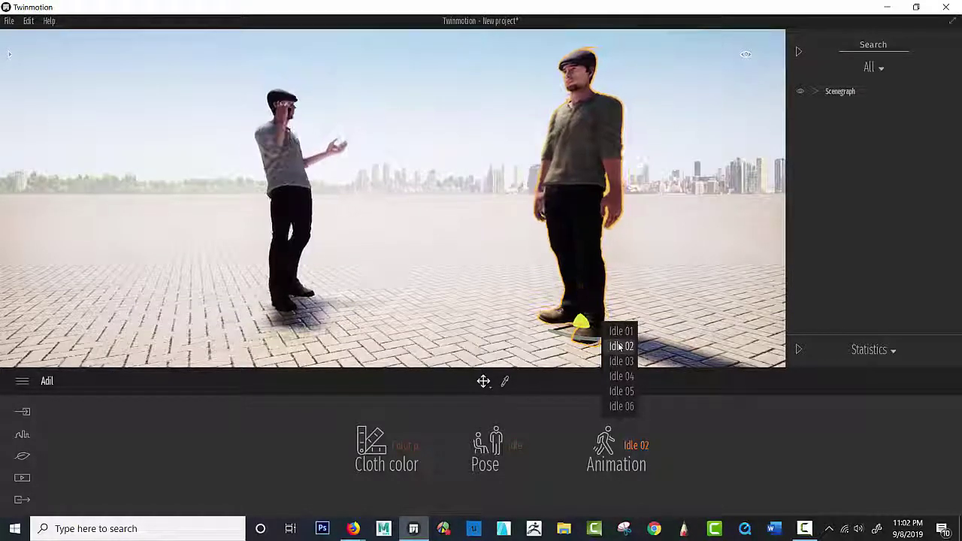
left_click(619, 444)
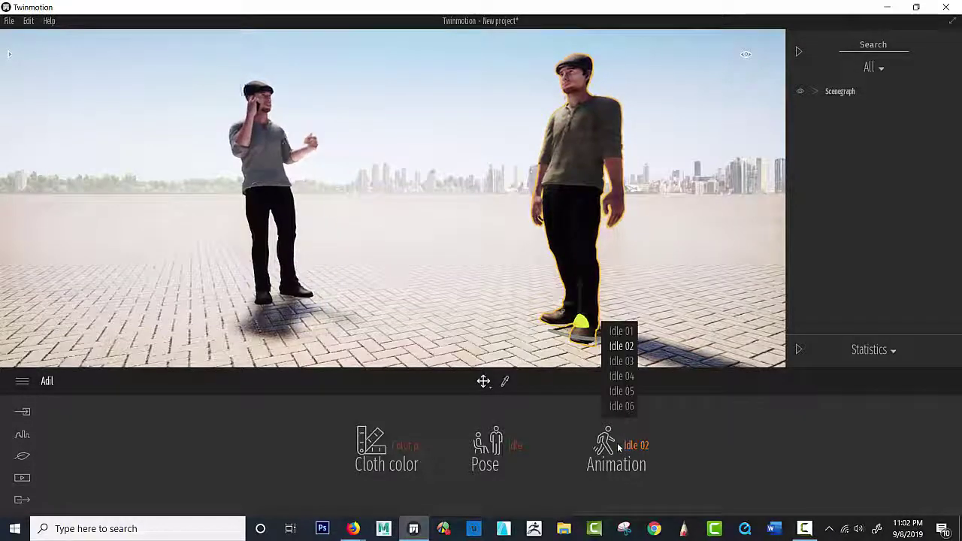
left_click(622, 377)
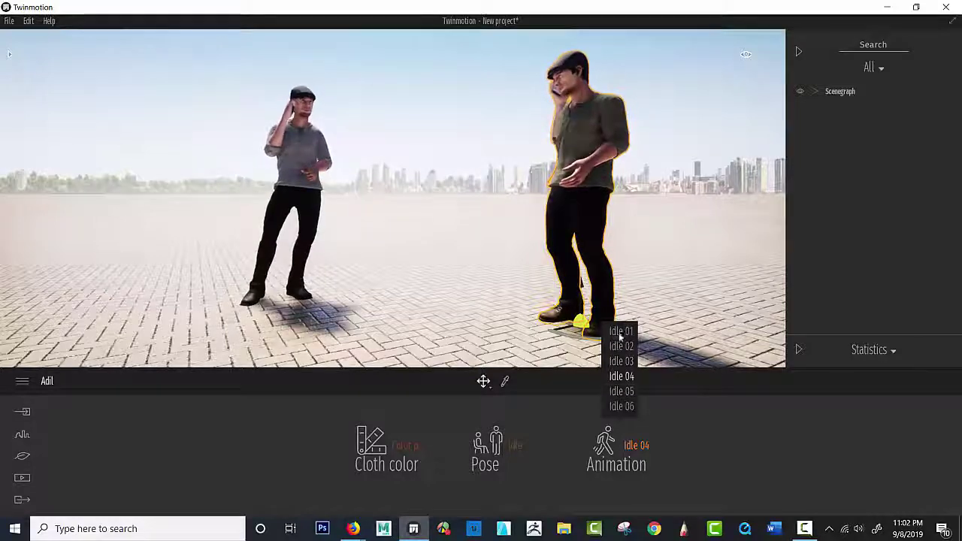
left_click(615, 392)
scroll(404, 296, "up", 3)
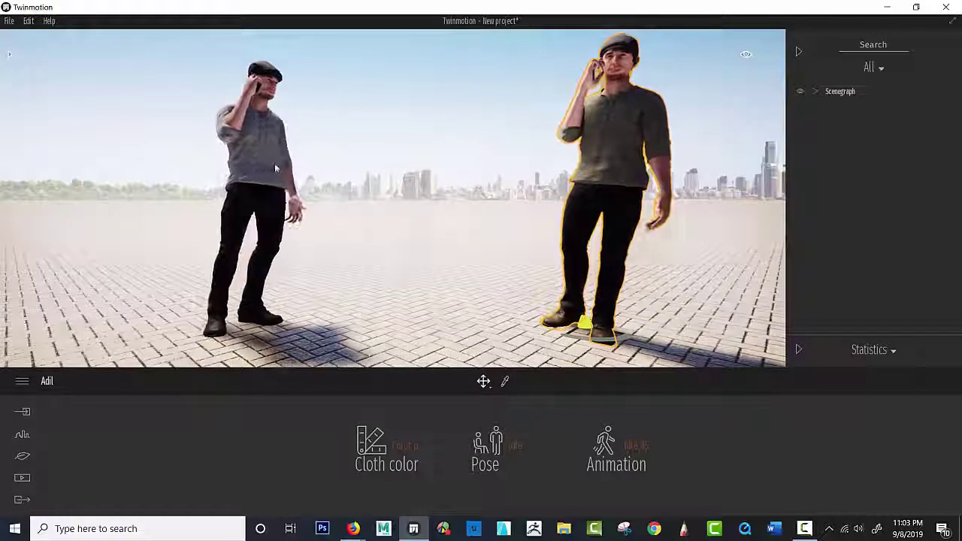
left_click(629, 448)
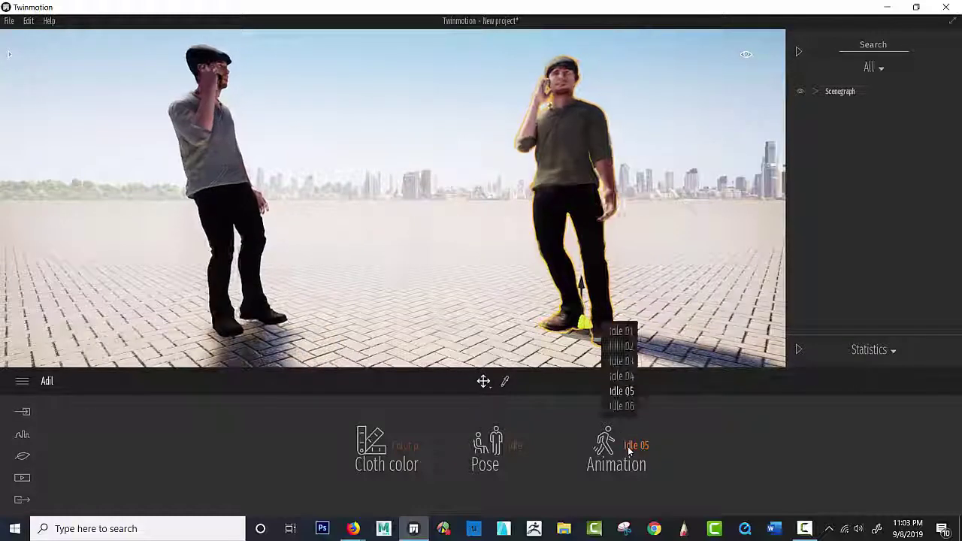
left_click(618, 407)
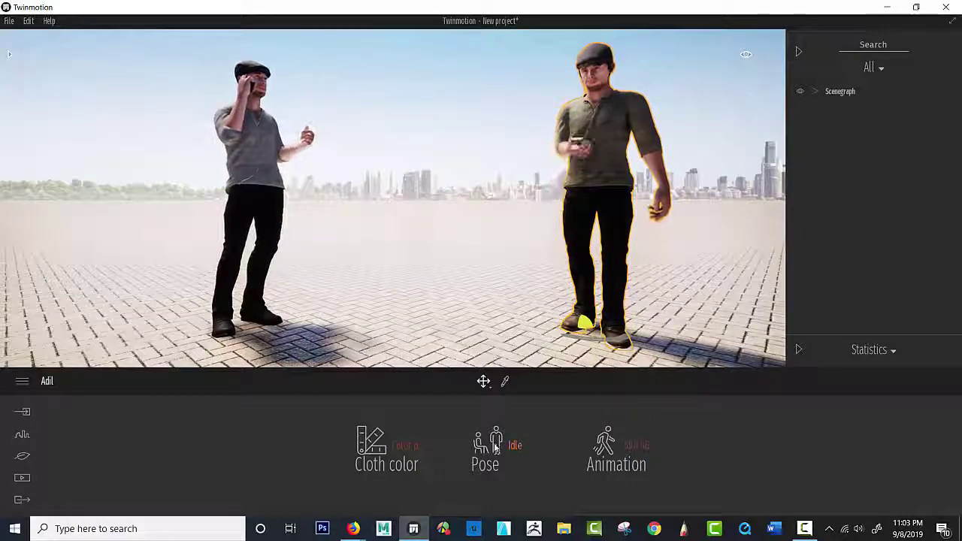
Step: Set the right Adil's pose to Speaking and pull the camera back
left_click(495, 448)
left_click(502, 318)
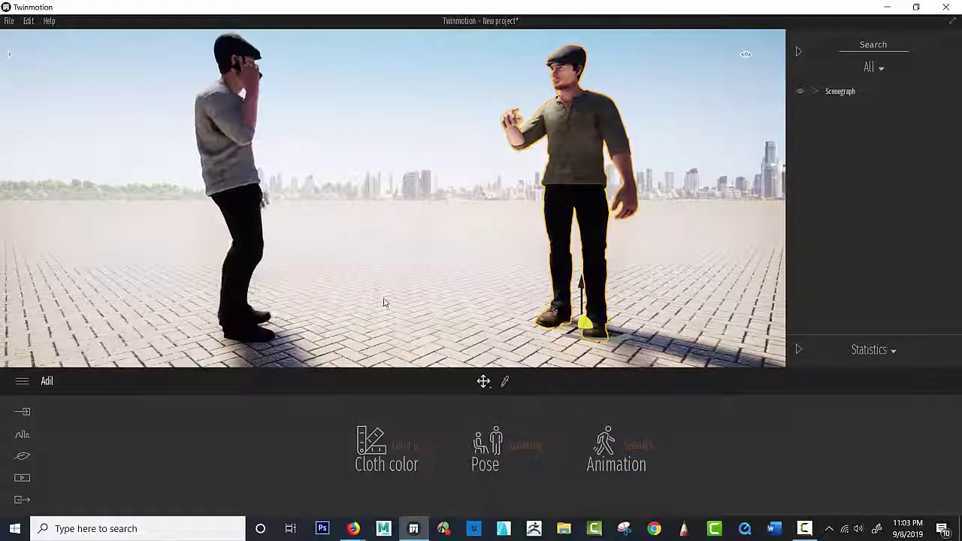
scroll(477, 224, "down", 5)
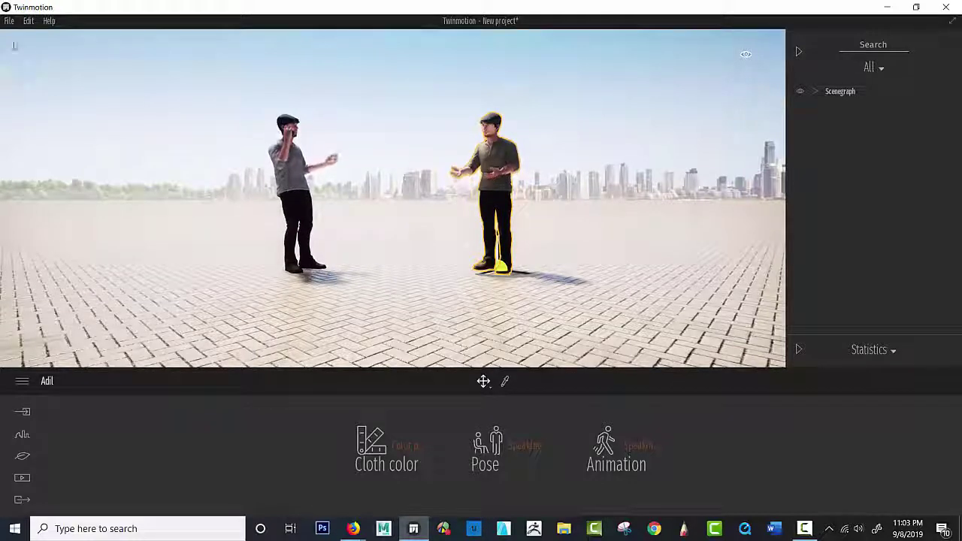
Step: Find Kheira in the Humans library and place her in front, left of the men
left_click(12, 51)
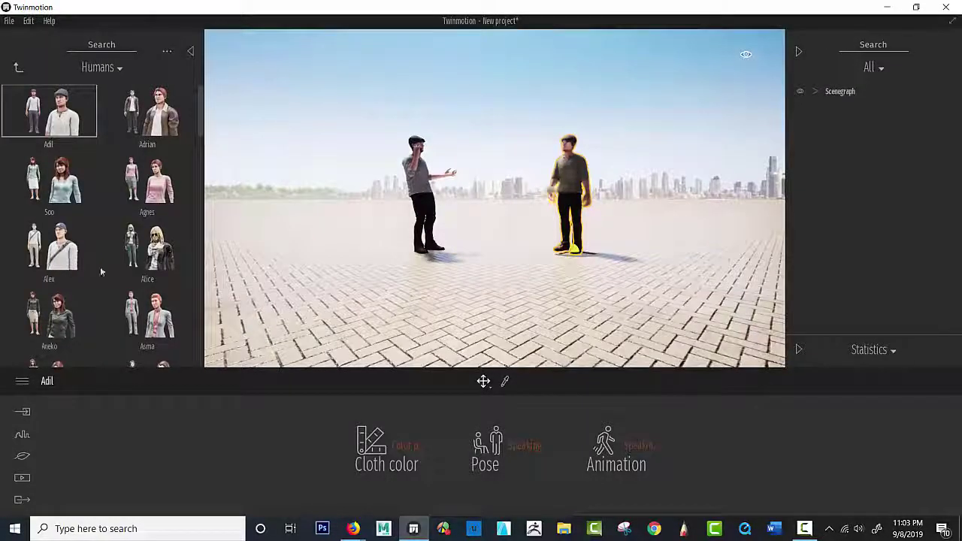
scroll(113, 263, "down", 3)
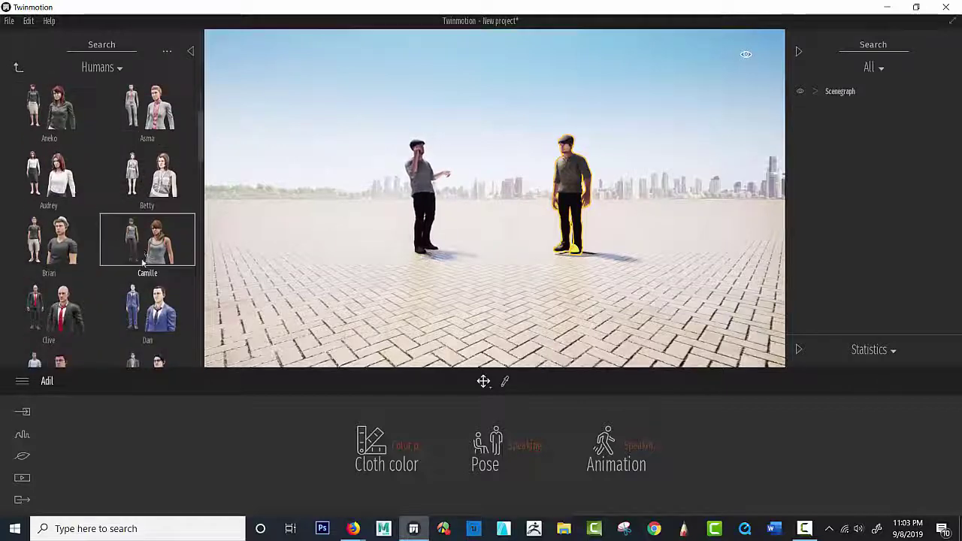
scroll(143, 261, "down", 5)
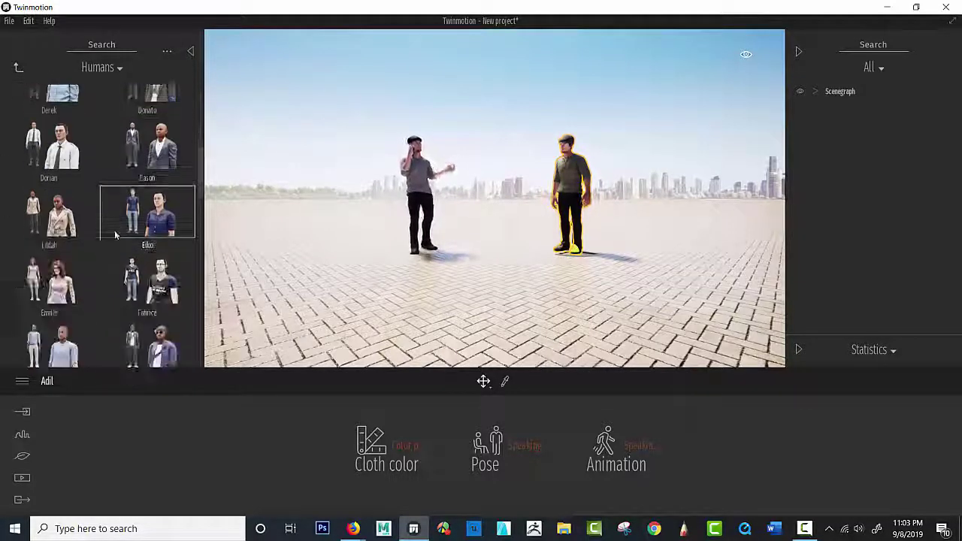
scroll(113, 241, "down", 10)
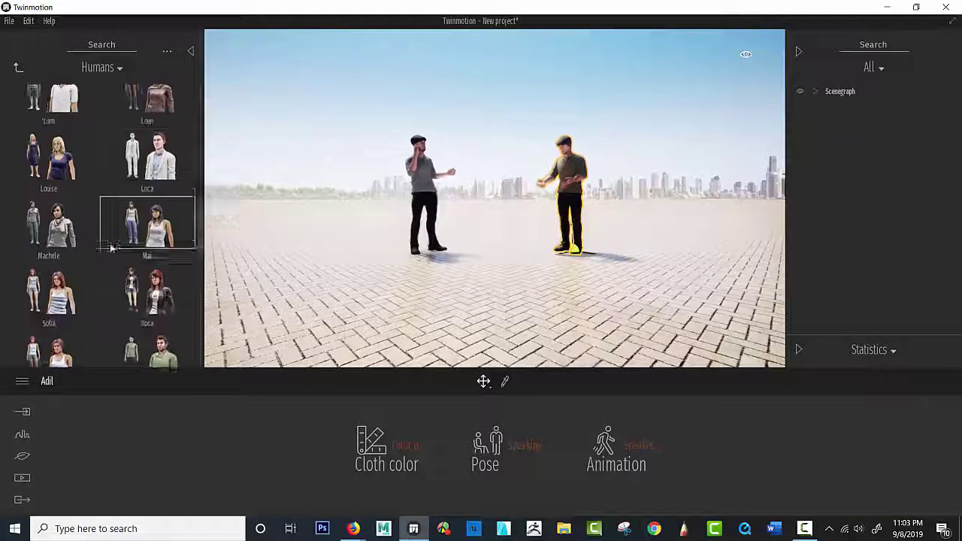
scroll(111, 242, "down", 3)
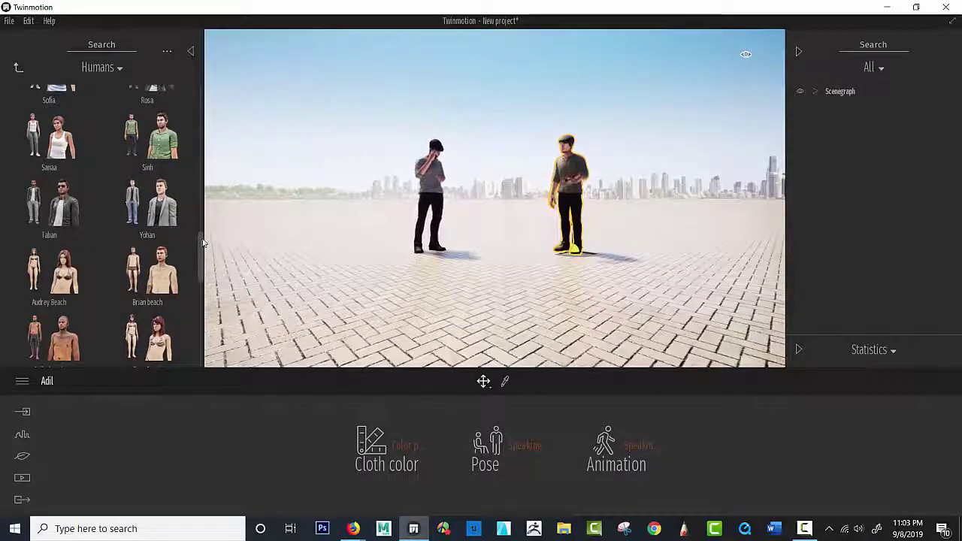
left_click_drag(203, 244, 192, 260)
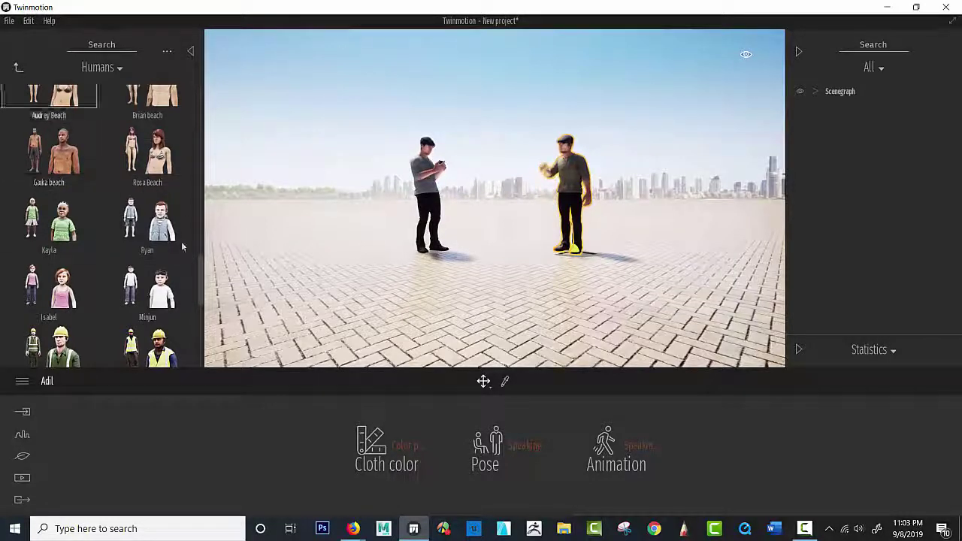
scroll(188, 225, "up", 5)
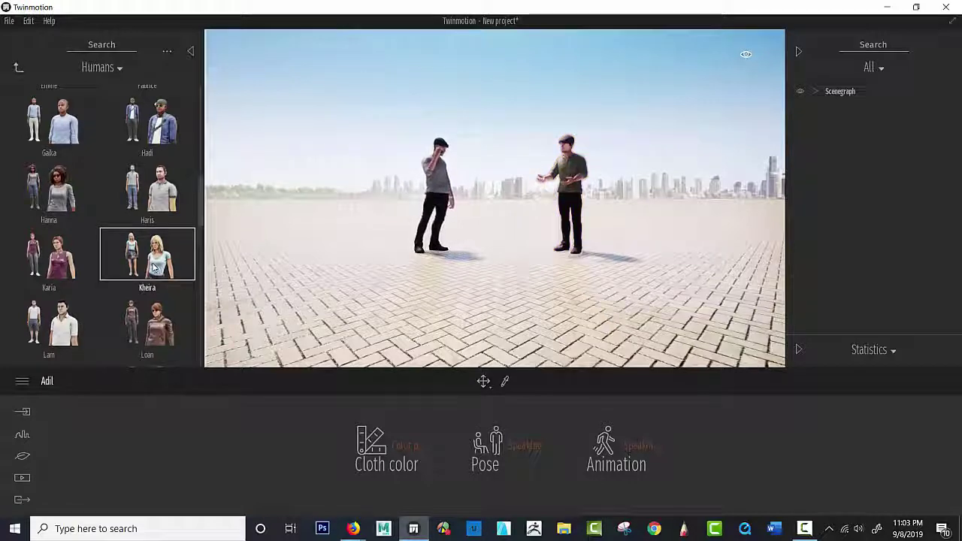
left_click_drag(154, 267, 371, 295)
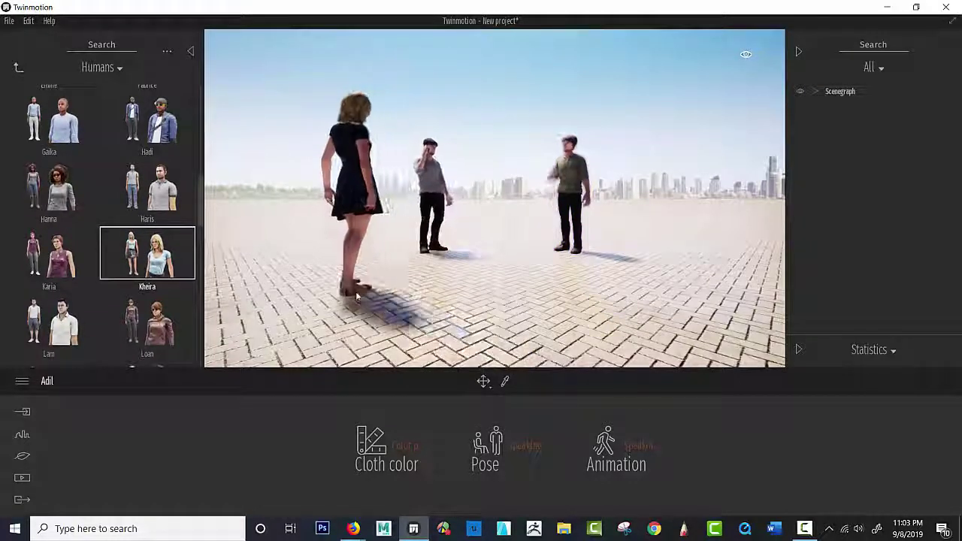
left_click_drag(357, 291, 358, 293)
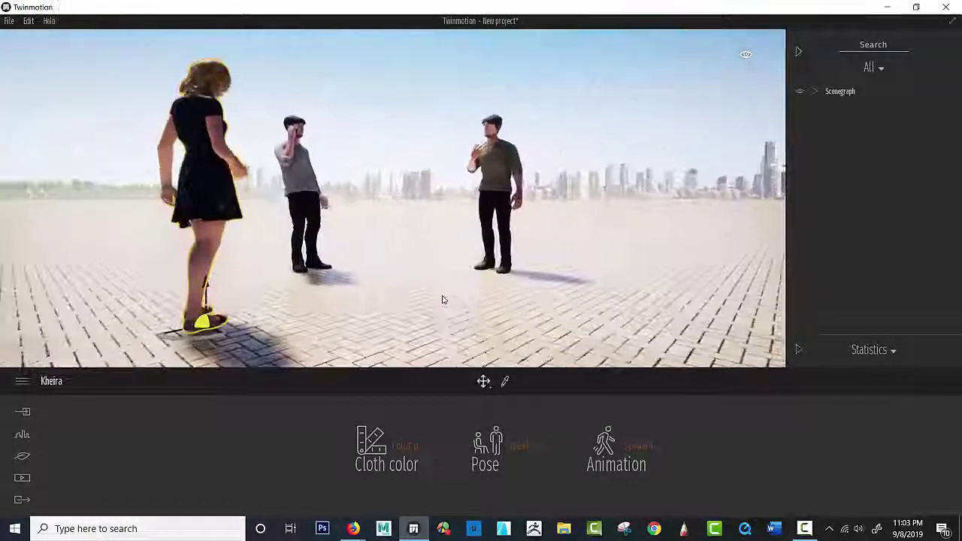
Step: Deselect Kheira and toggle the scene contents' visibility off and back on
left_click(396, 316)
scroll(365, 294, "up", 10)
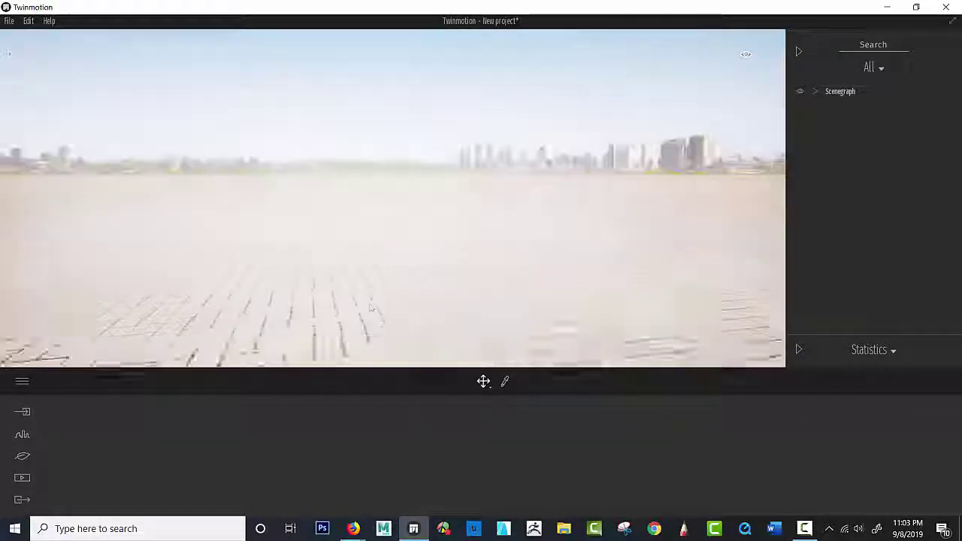
scroll(369, 300, "down", 5)
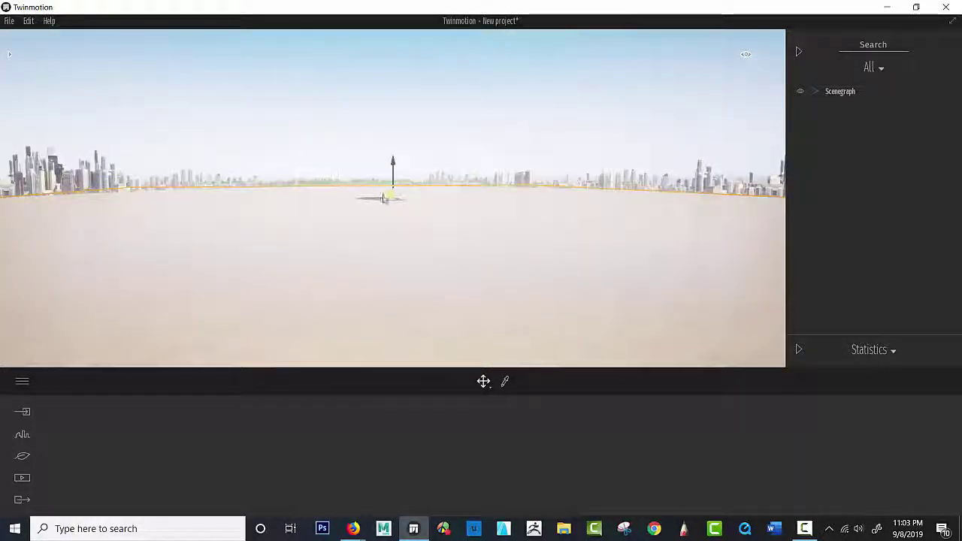
left_click(800, 91)
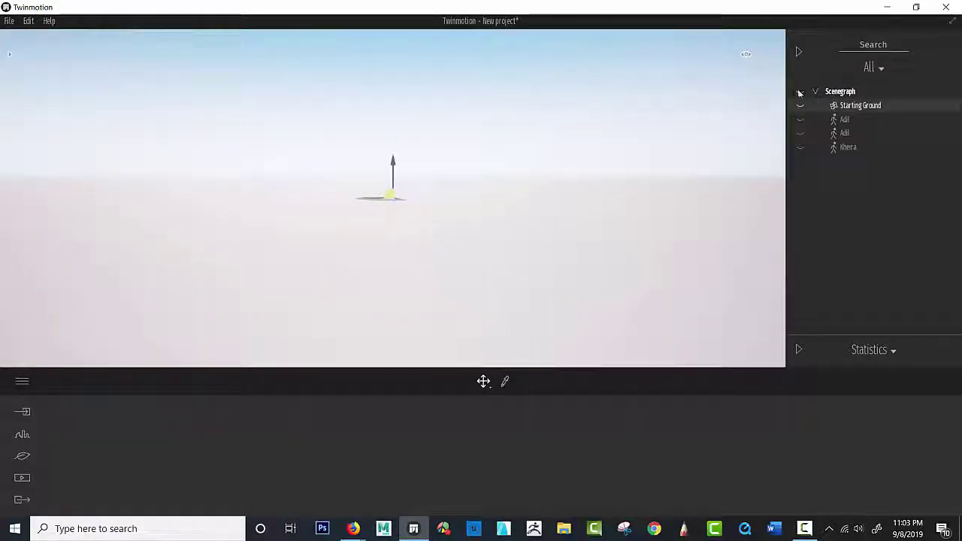
left_click(800, 92)
Step: Focus the view on Kheira from the scene graph and orbit around the group
left_click(849, 148)
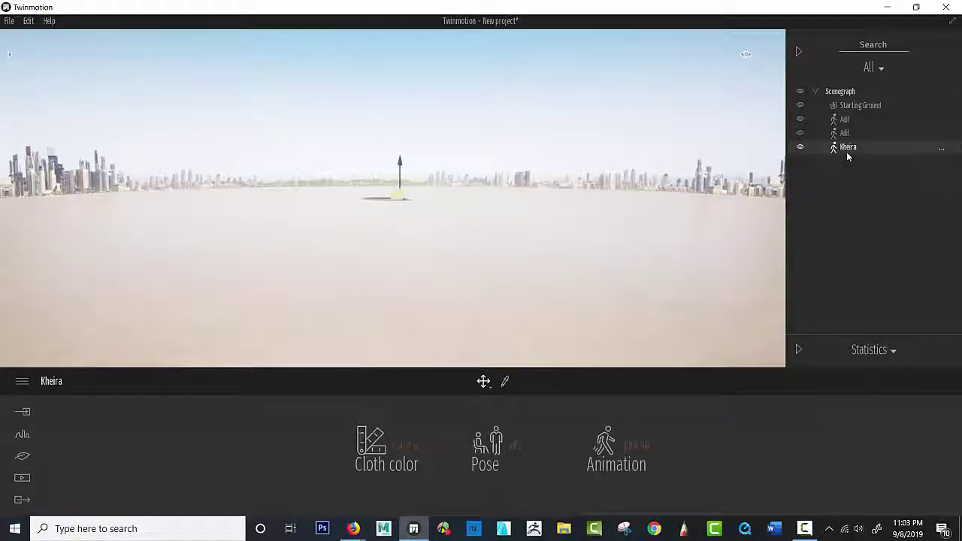
double_click(849, 148)
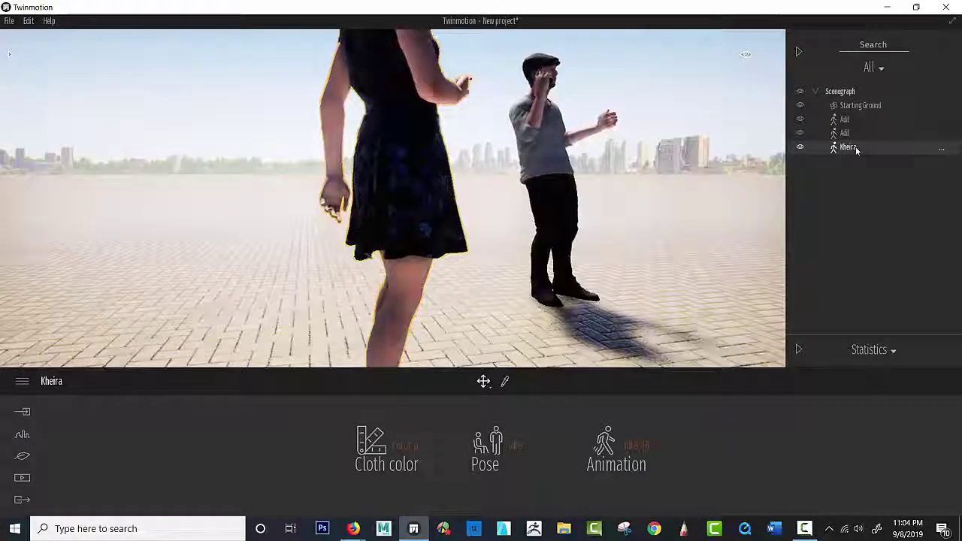
scroll(547, 200, "down", 3)
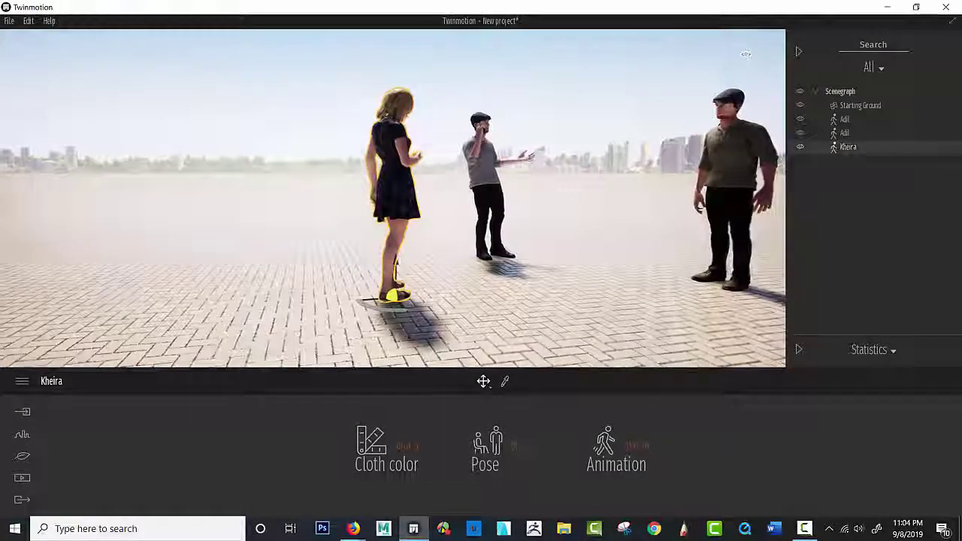
left_click_drag(548, 201, 783, 209)
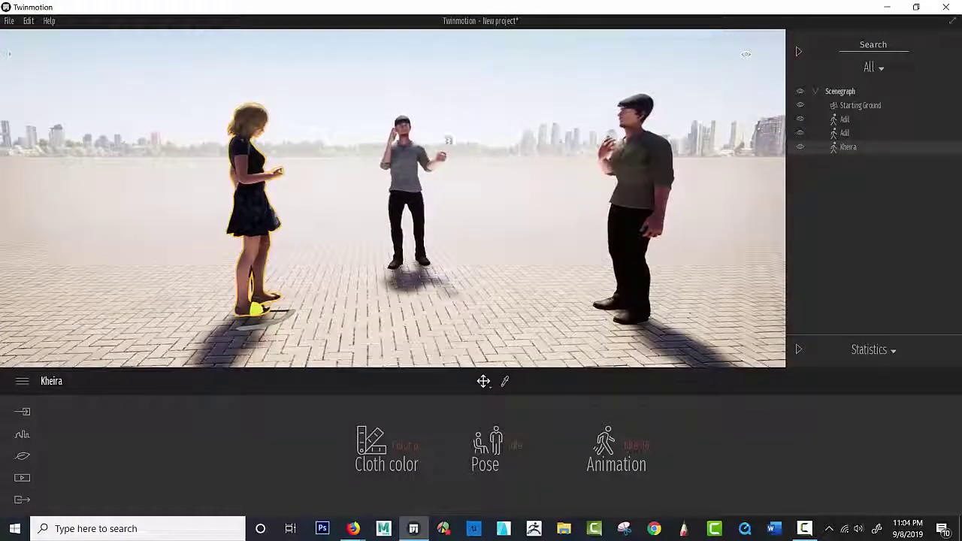
Step: Place two Group02 crowds from the Groups library, one left of Kheira, one mid-plaza
left_click(17, 54)
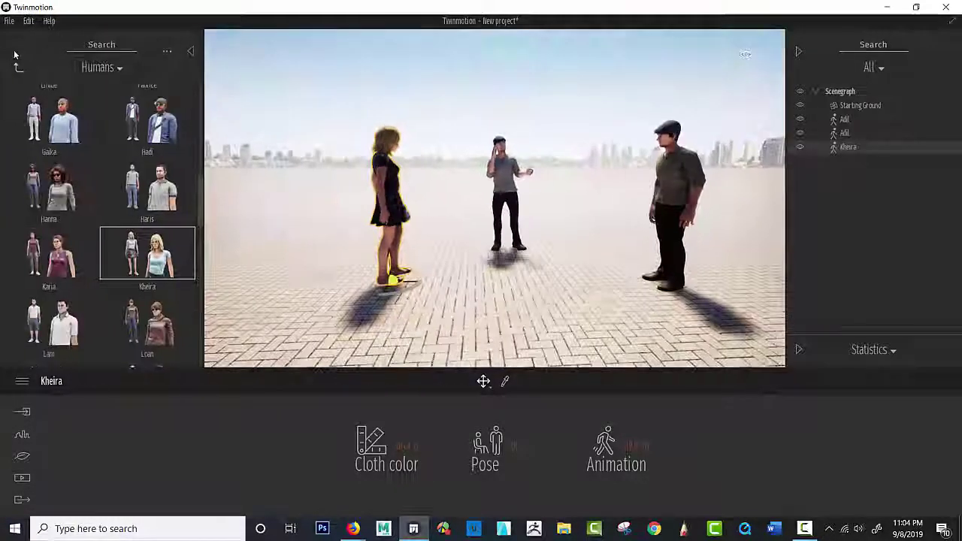
left_click(17, 68)
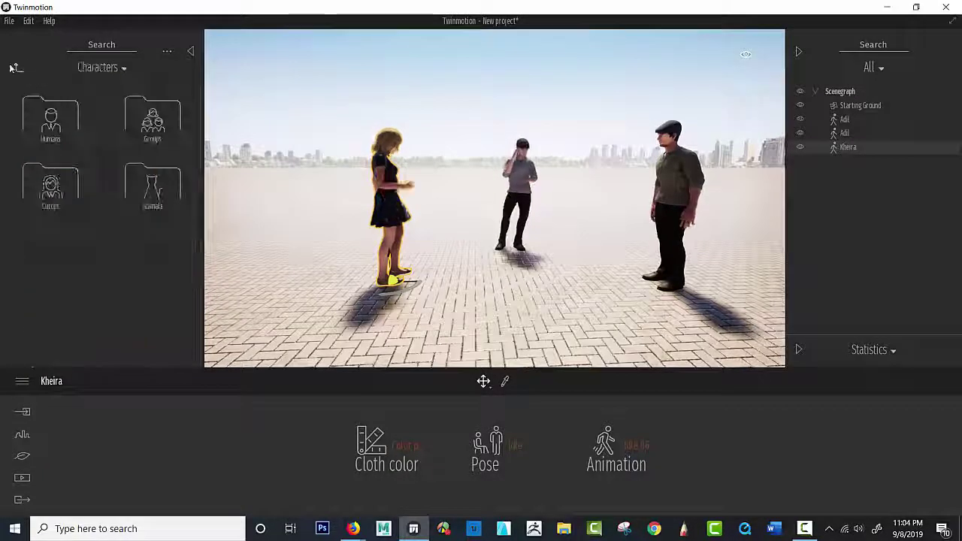
left_click(166, 139)
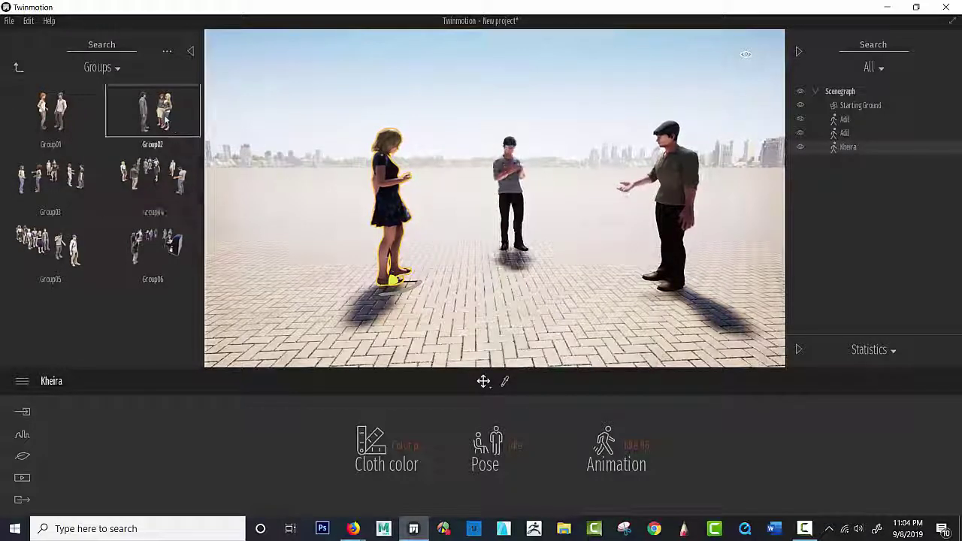
left_click_drag(294, 233, 298, 189)
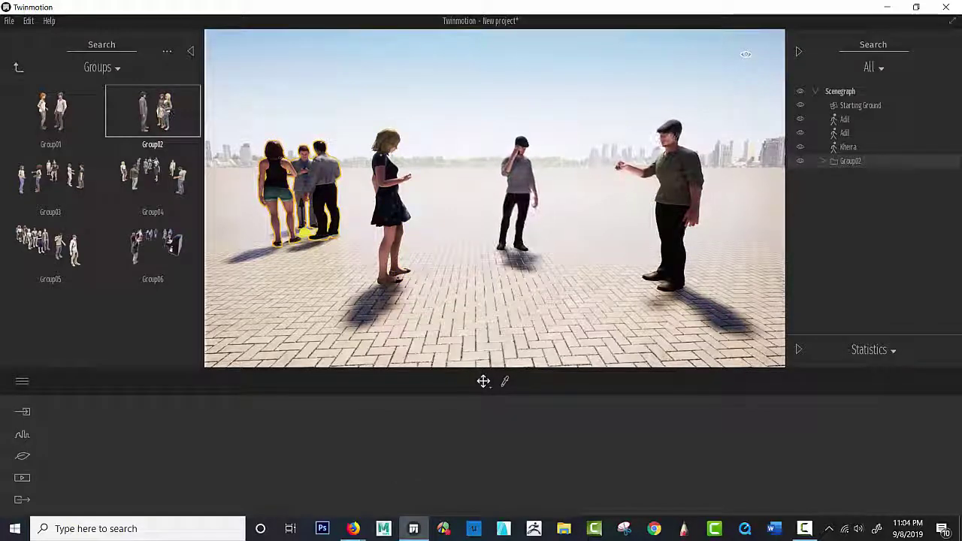
left_click_drag(152, 112, 558, 295)
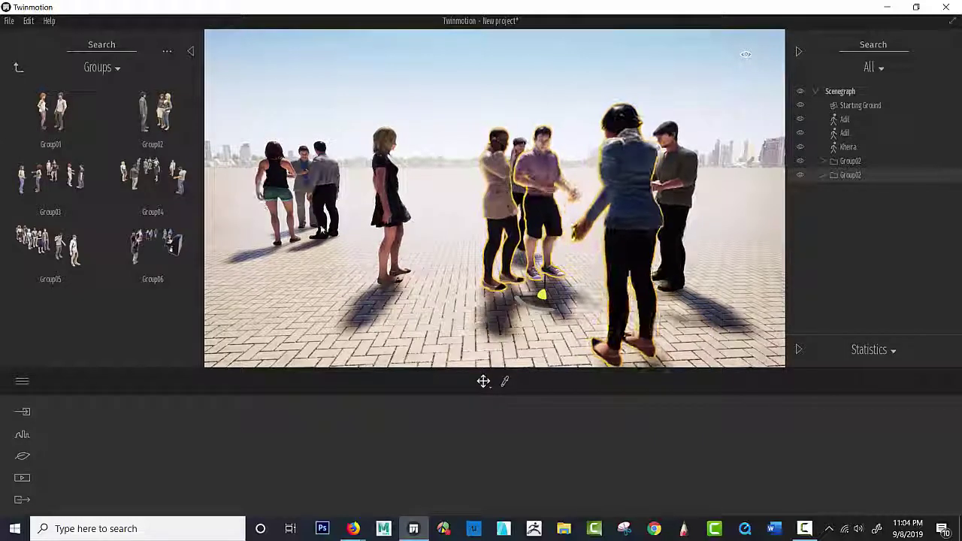
right_click_drag(543, 220, 391, 286)
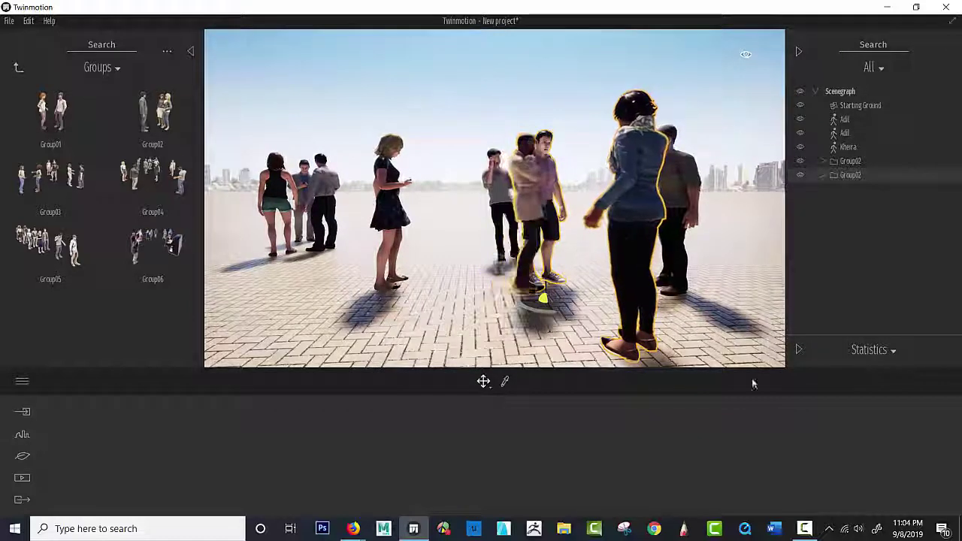
left_click(806, 530)
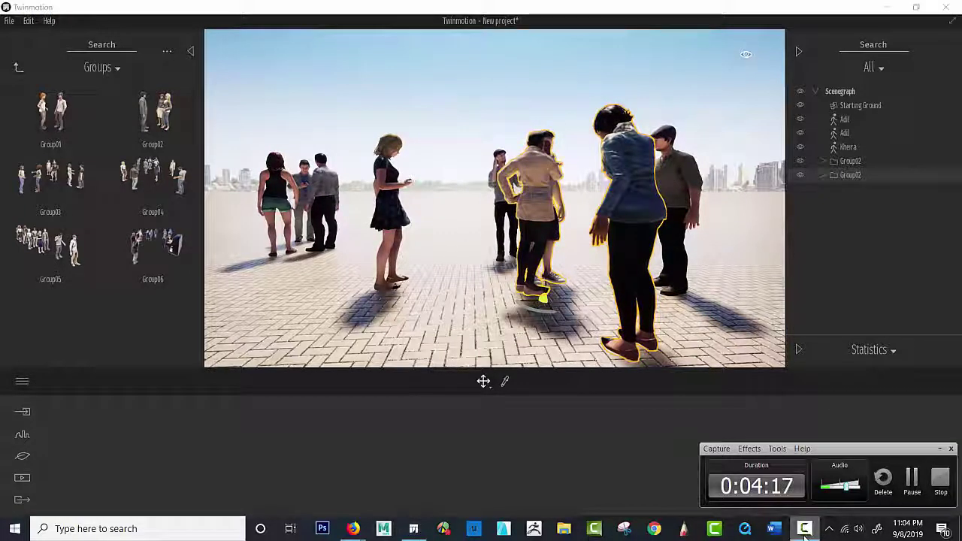